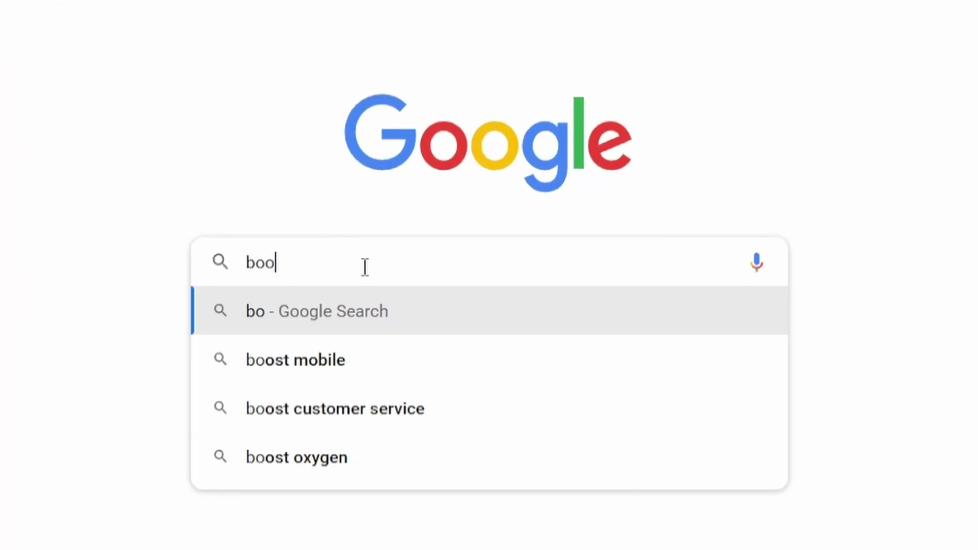
Search offline to reach the No internet page, then play the dino game, jumping cacti and restarting once
type("bs")
key("Return")
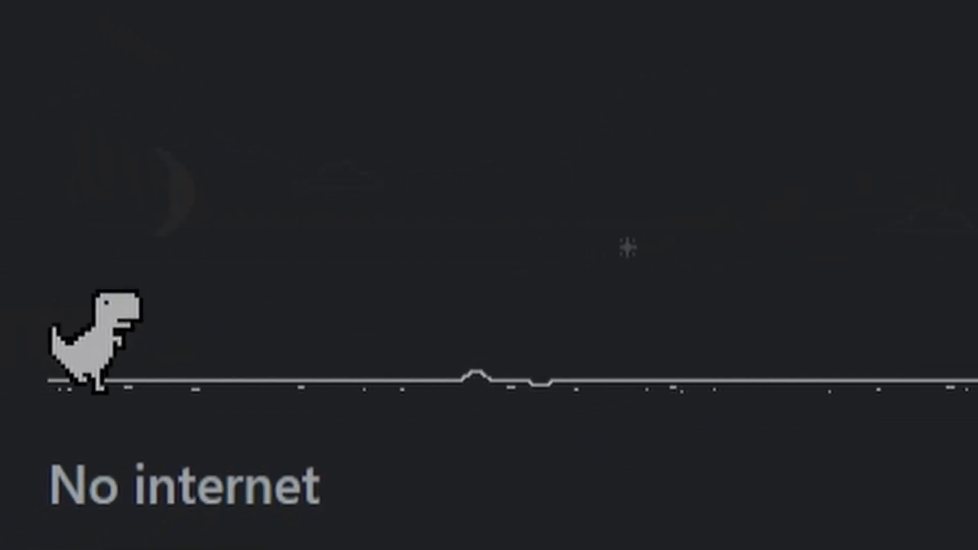
key("space")
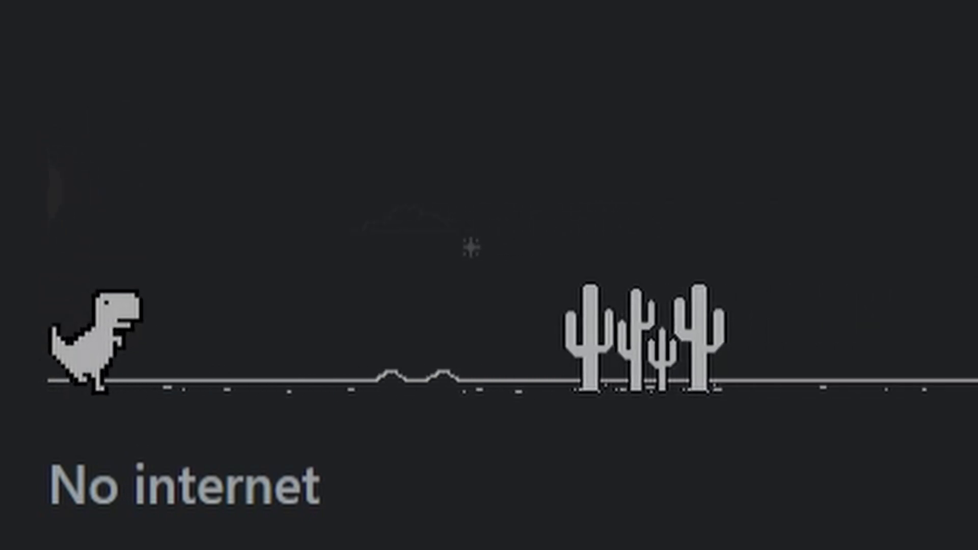
key("space")
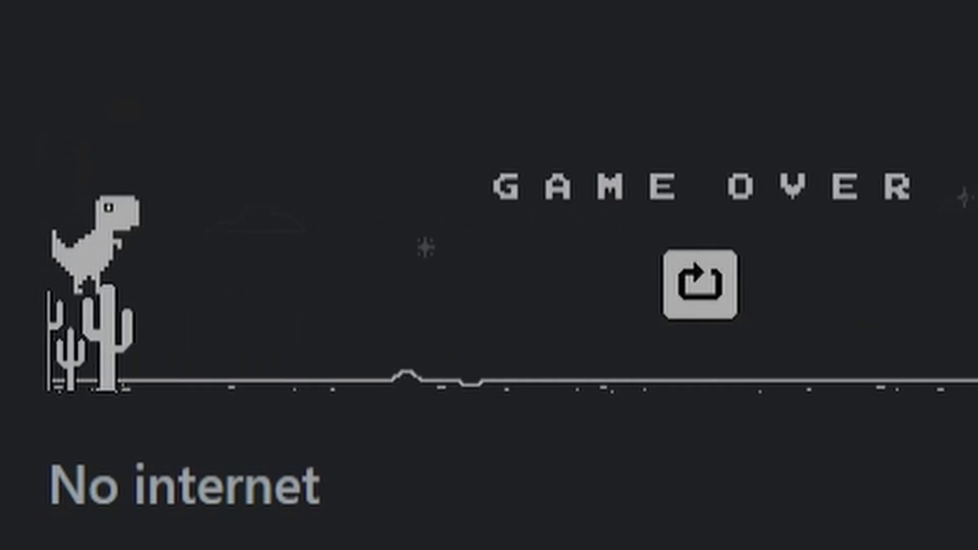
key("space")
key("space")
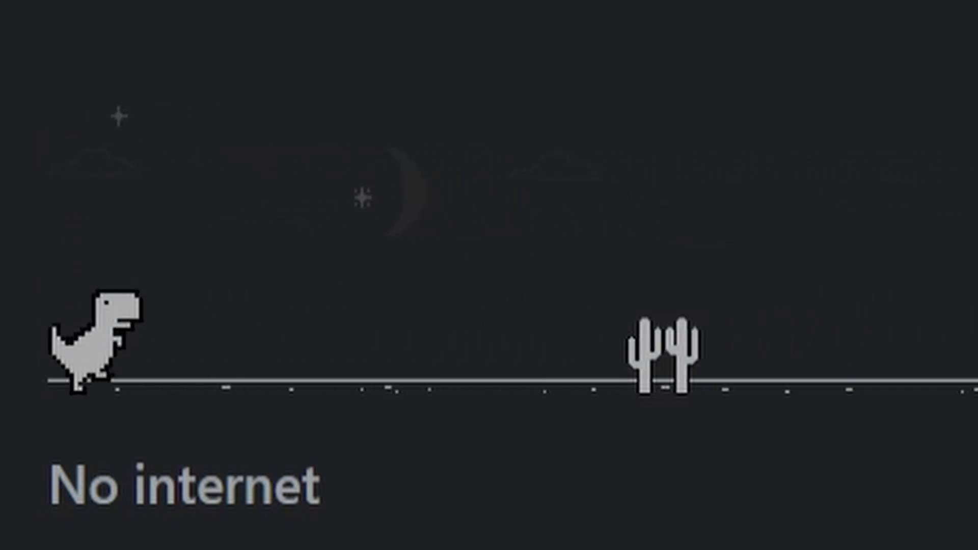
key("space")
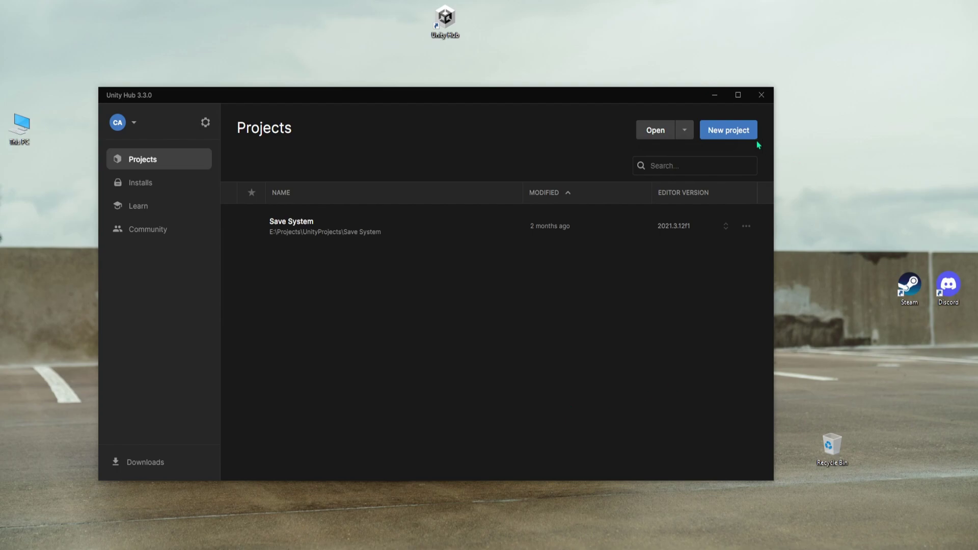
Create a new 3D (HDRP) project with editor version 2022.2.12f1
left_click(736, 135)
left_click(474, 128)
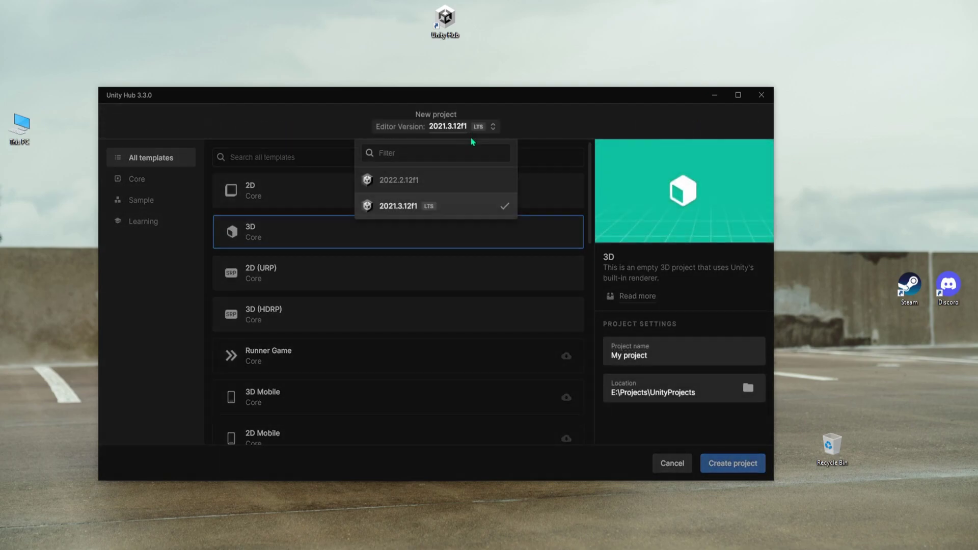
left_click(403, 183)
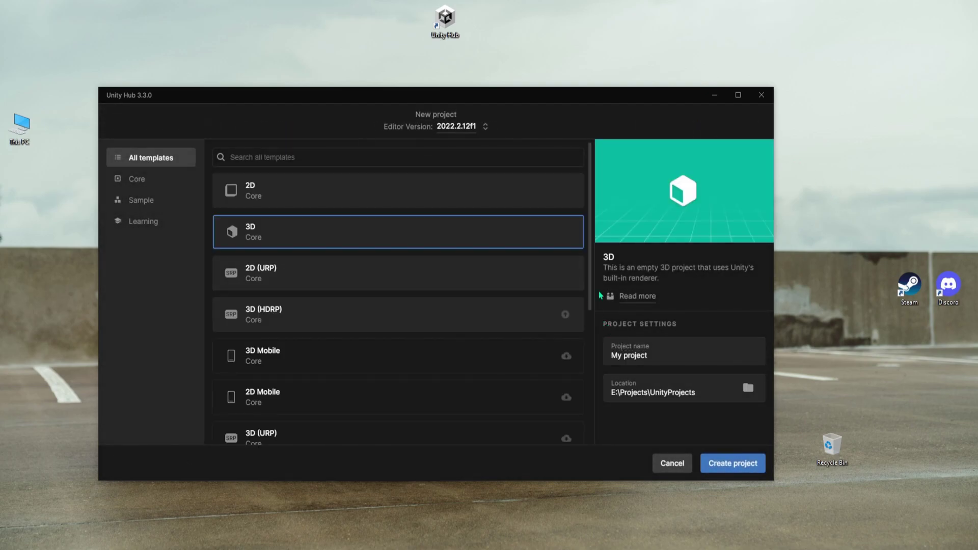
left_click(387, 329)
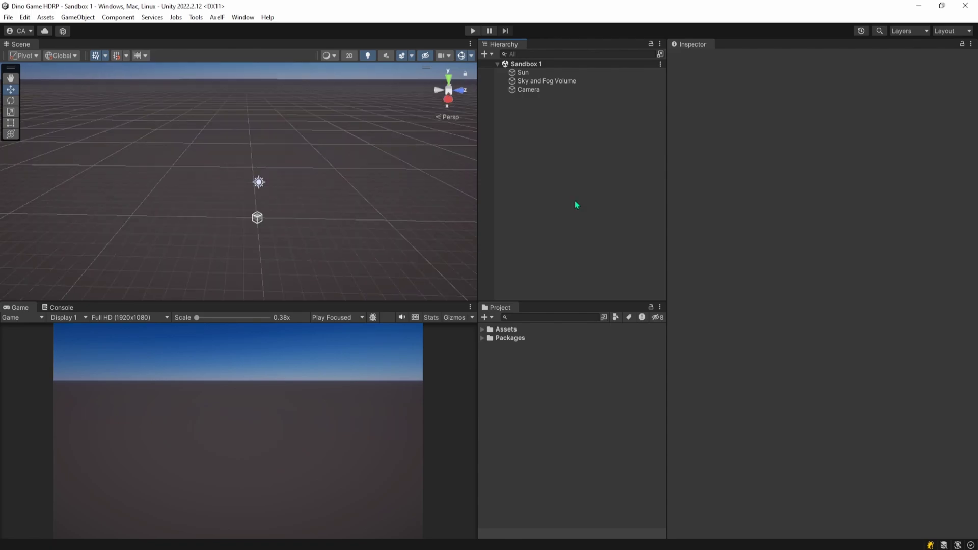
Add a cube named Ground to the scene and save
right_click(545, 151)
mouse_move(604, 286)
left_click(714, 292)
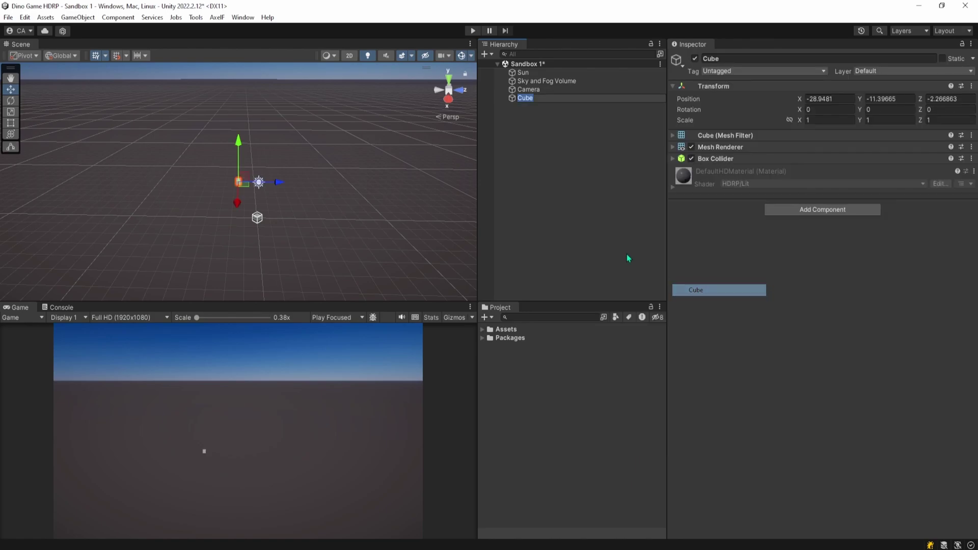
type("Ground")
key("Return")
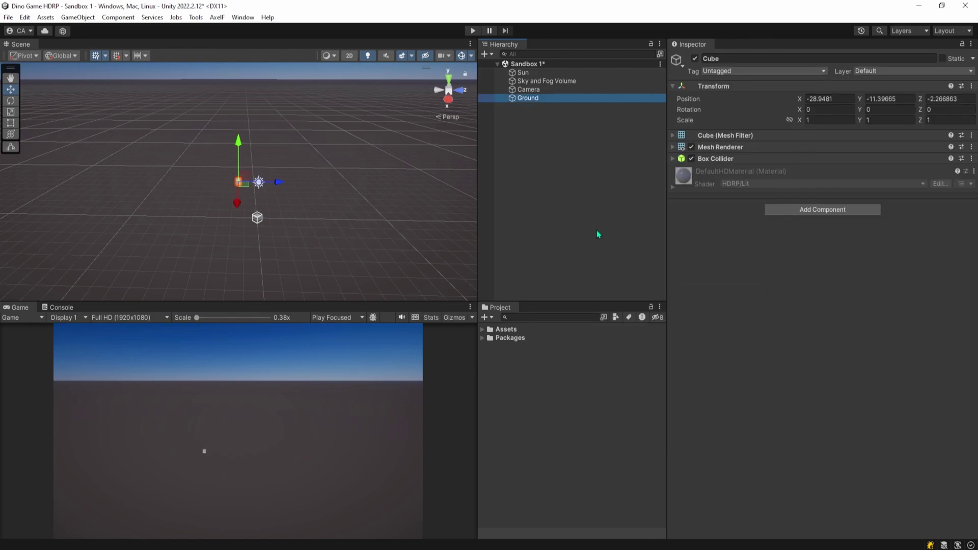
key("ctrl+s")
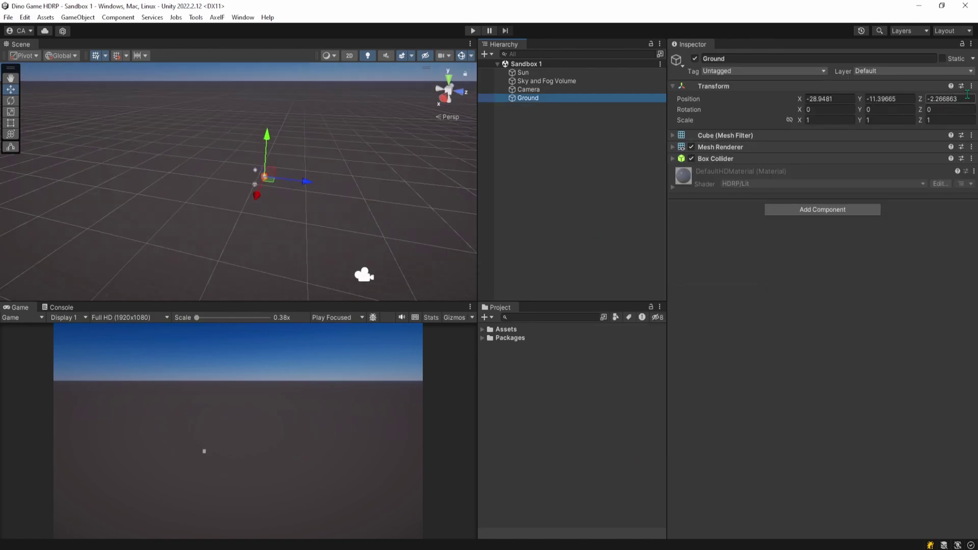
Reset the Ground transform and scale it to X 15 and Z 200
left_click(971, 86)
left_click(928, 99)
left_click(825, 121)
type("15")
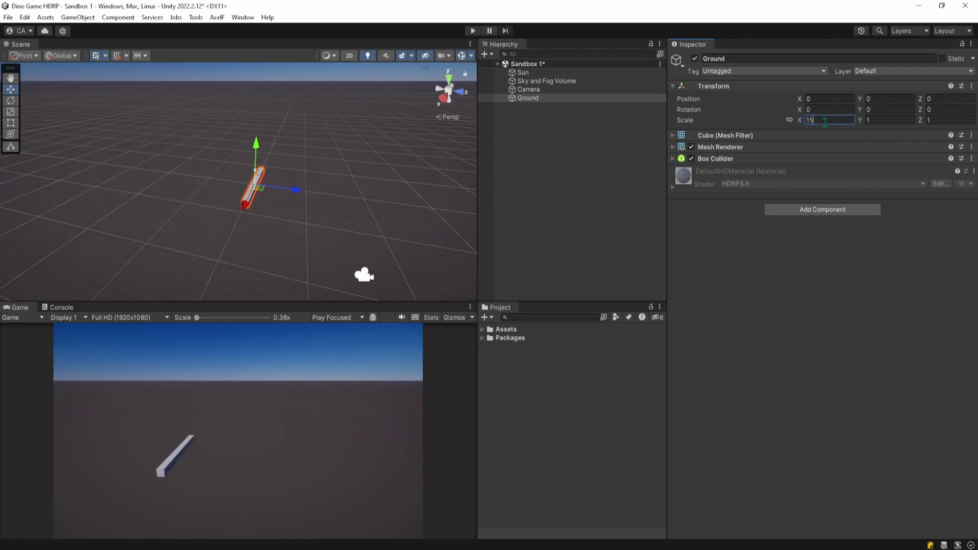
left_click(950, 120)
type("2000")
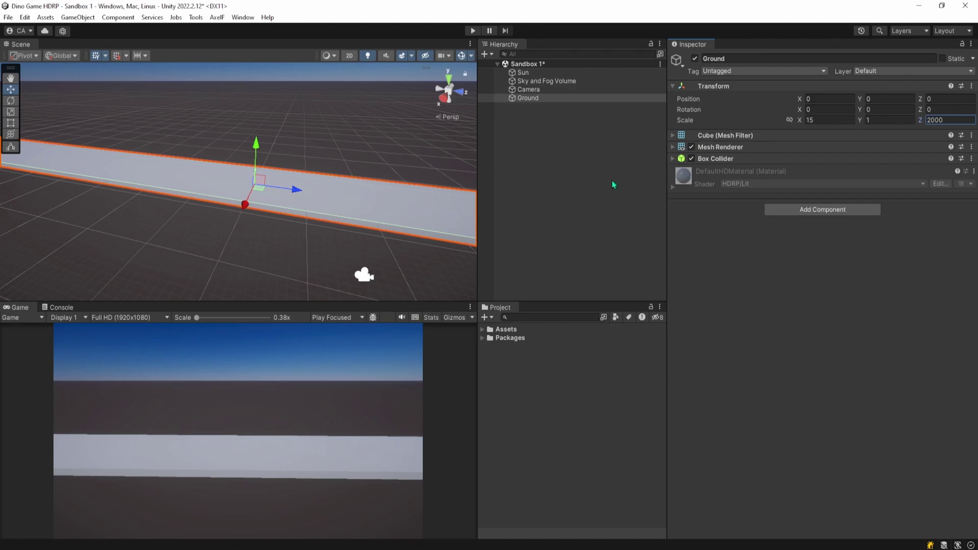
View along the Ground strip in a maximized view and make the capsule jump
right_click_drag(613, 184, 725, 269)
key("shift+space")
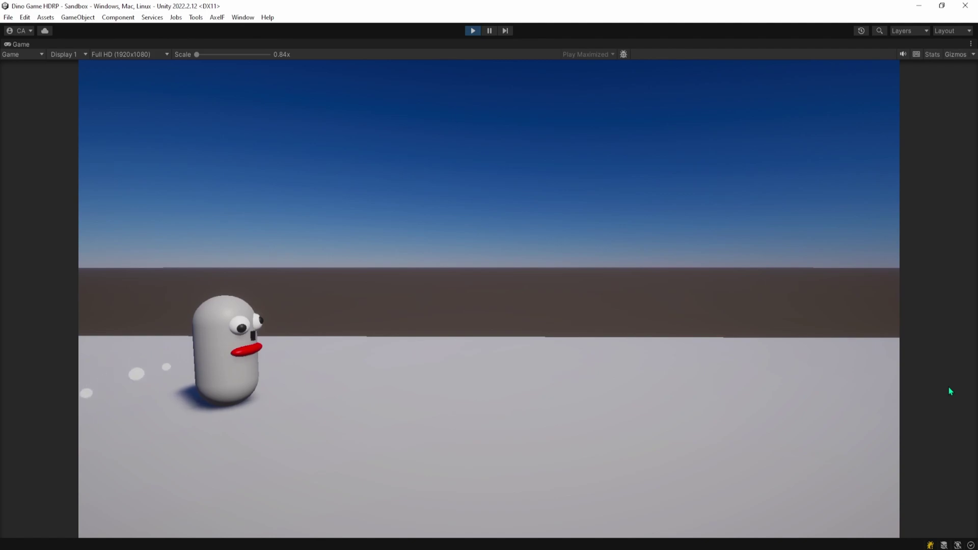
key("space")
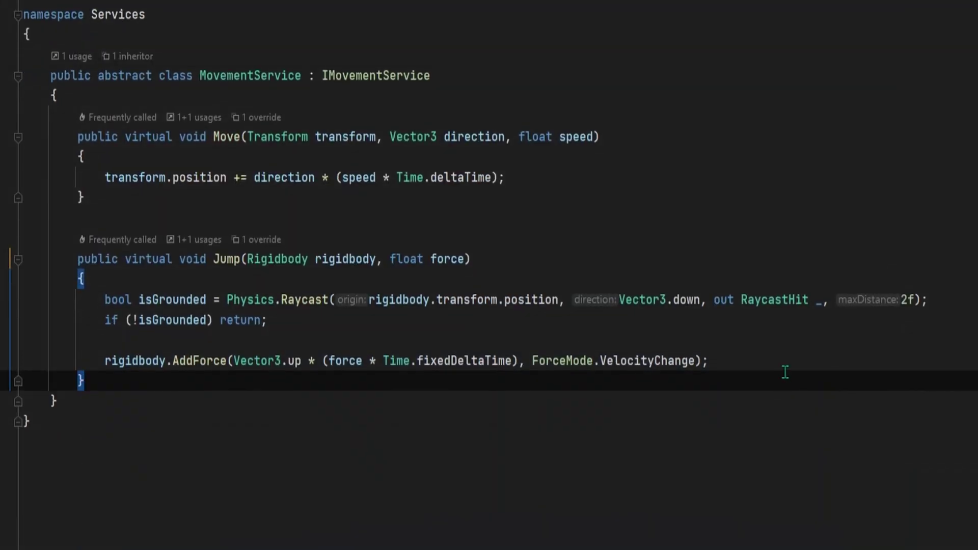
Walk through Jump's upward AddForce line, the not-grounded early return, and the downward ground raycast
left_click(784, 364)
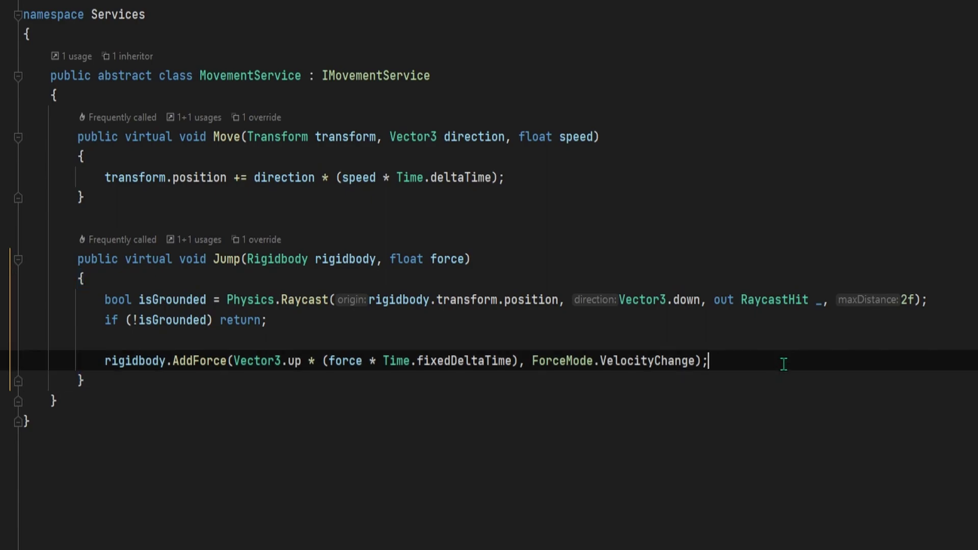
left_click(699, 322)
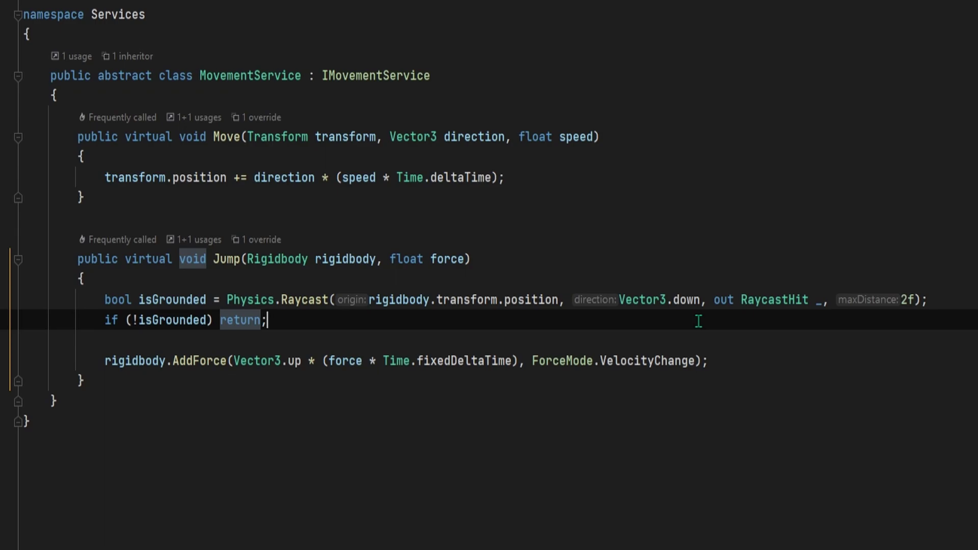
left_click(974, 301)
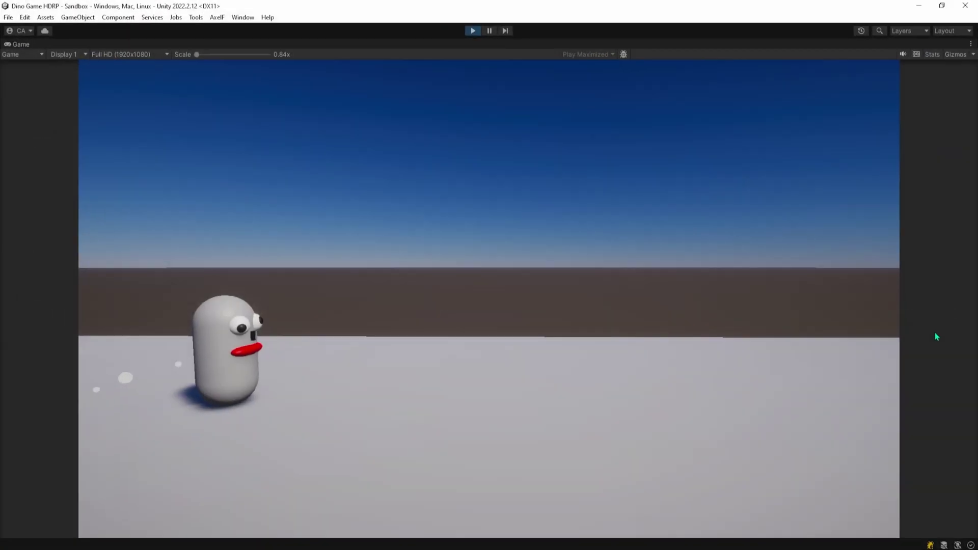
Make the character jump three times in the running game
key("space")
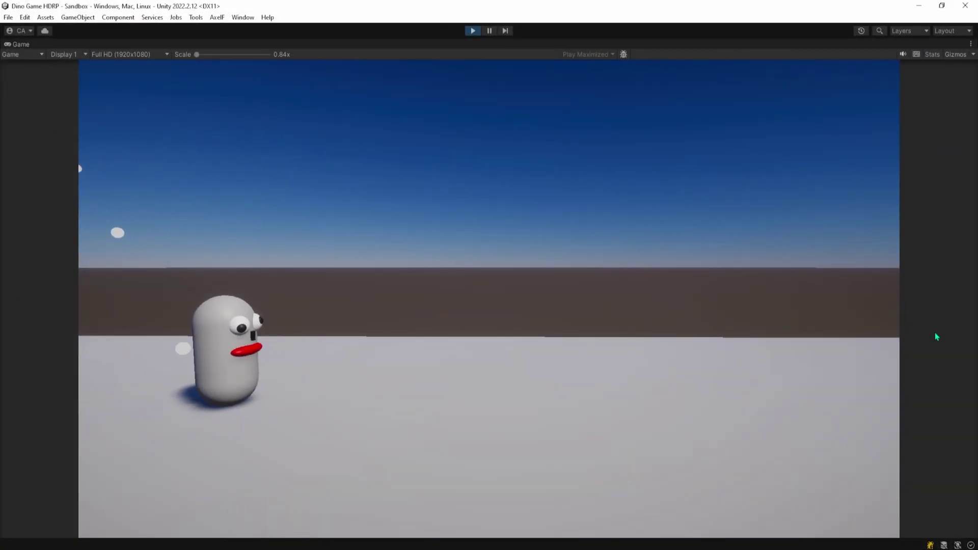
key("space")
key("space")
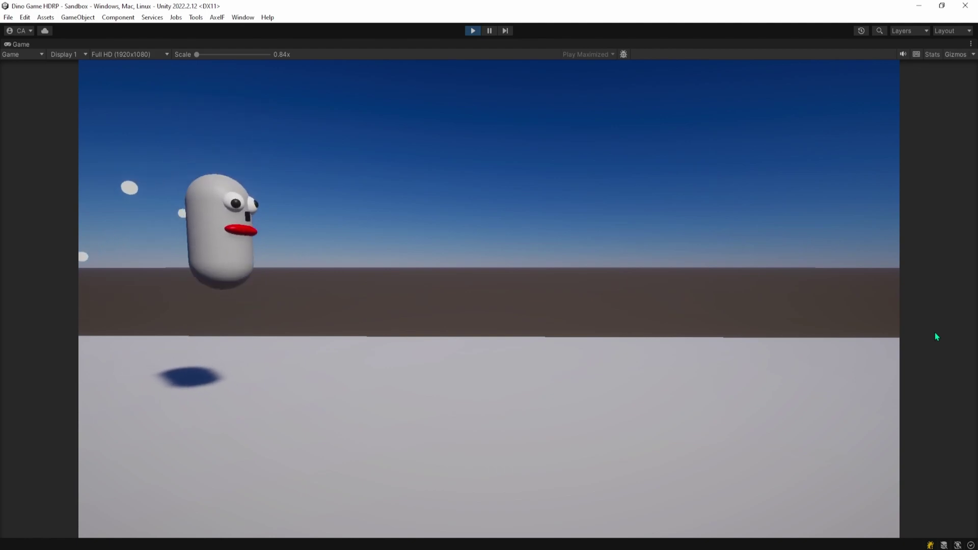
key("space")
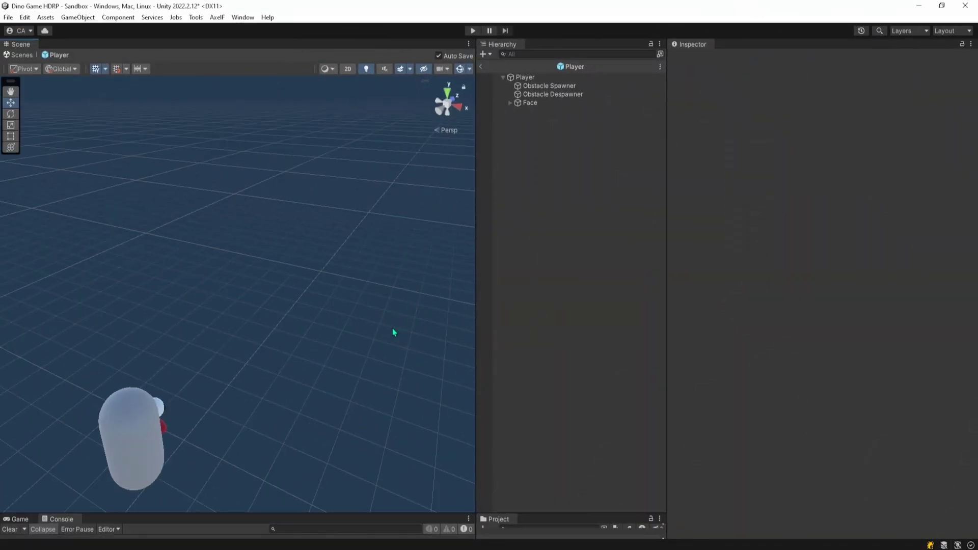
Inspect the Obstacle Spawner and the Obstacle Despawner's trigger box, then start the game
left_click(585, 87)
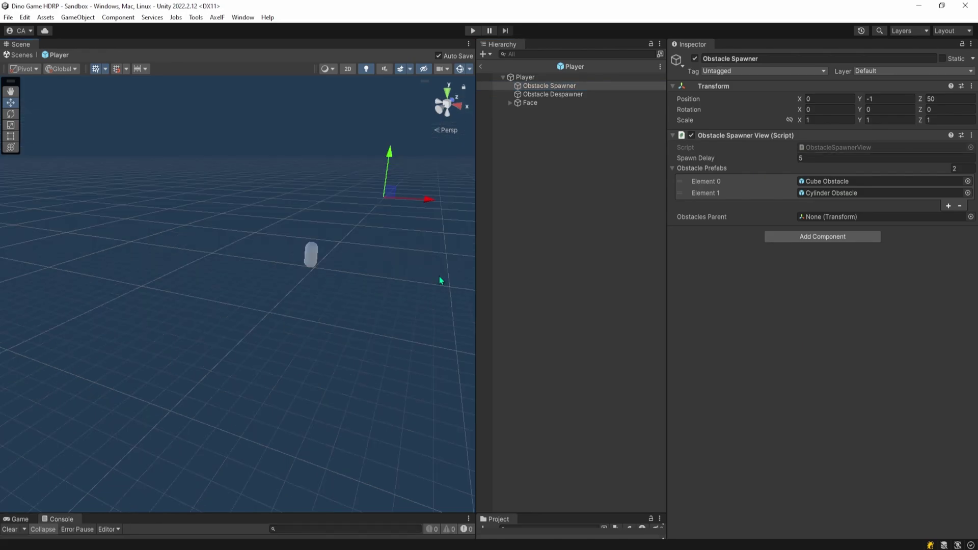
left_click(569, 96)
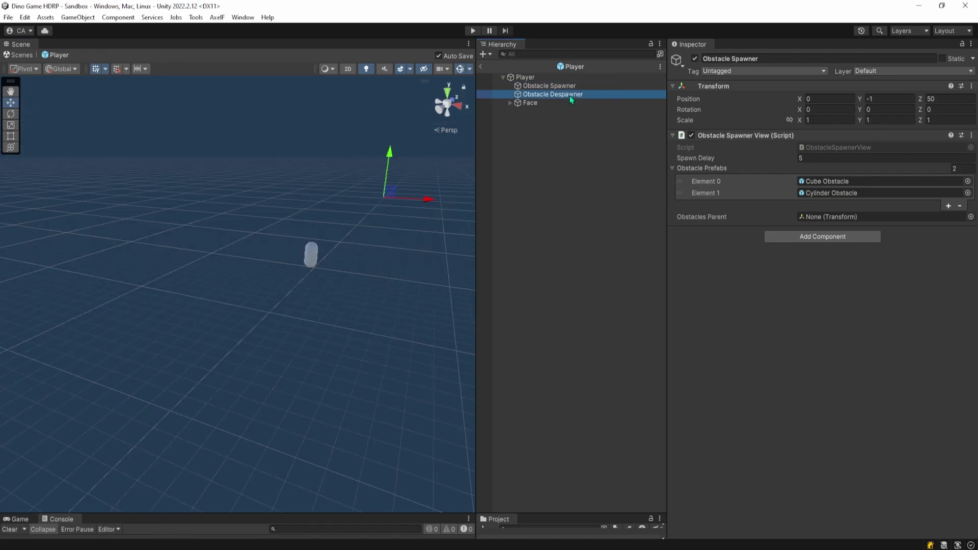
right_click_drag(430, 224, 374, 255)
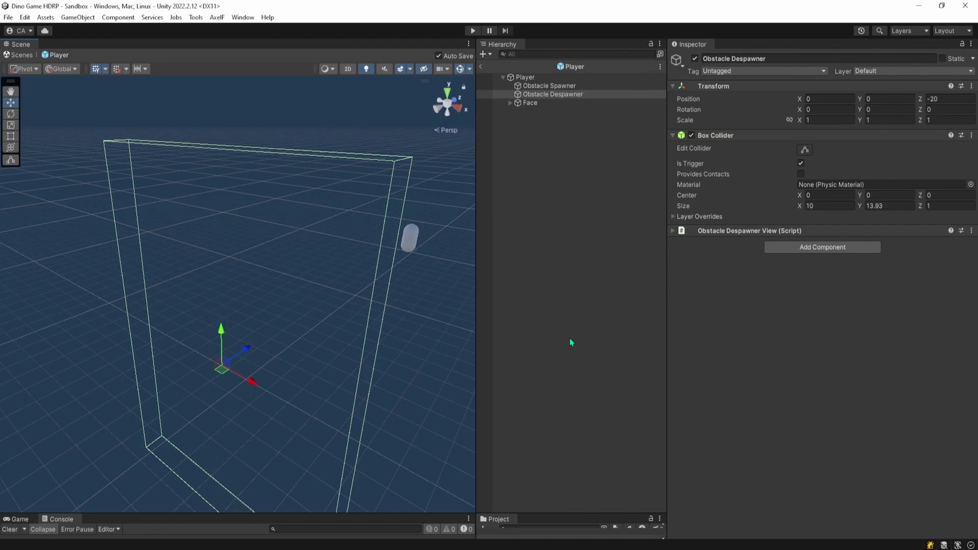
key("ctrl+p")
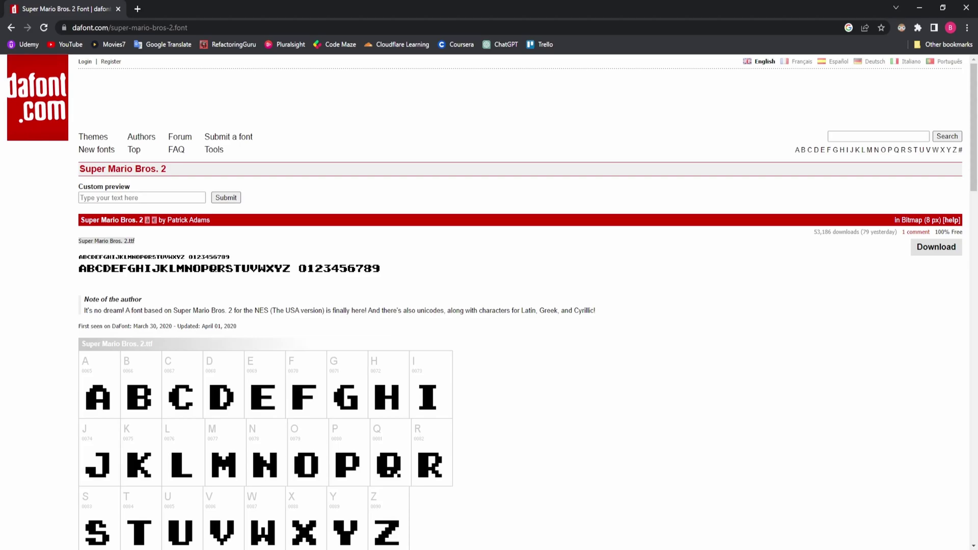
scroll(489, 306, "down", 2)
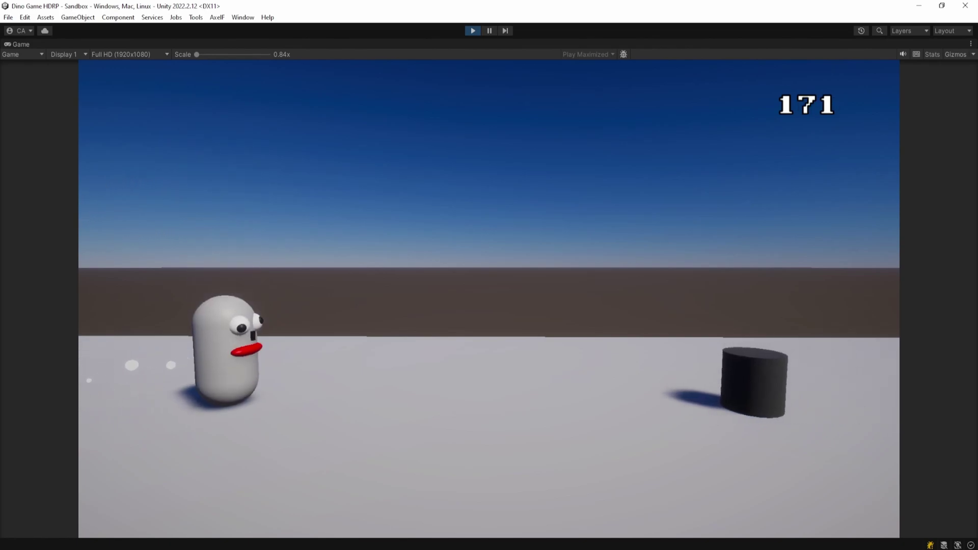
Jump the capsule over three cylinders, then exit Play mode
key("space")
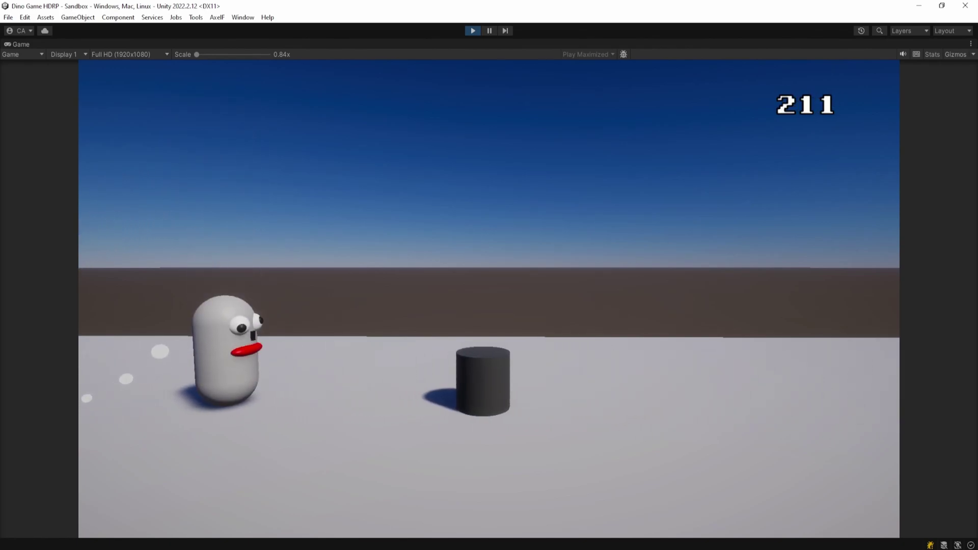
key("space")
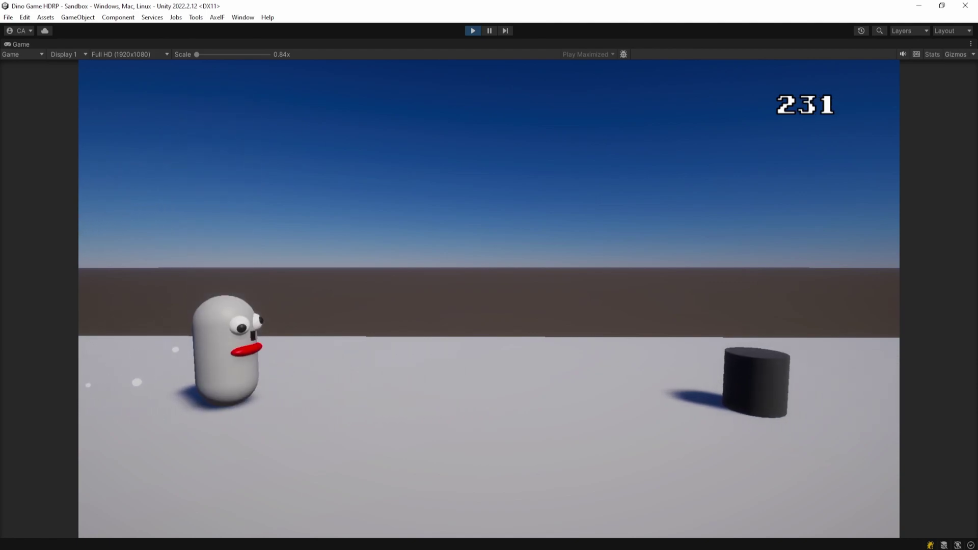
key("space")
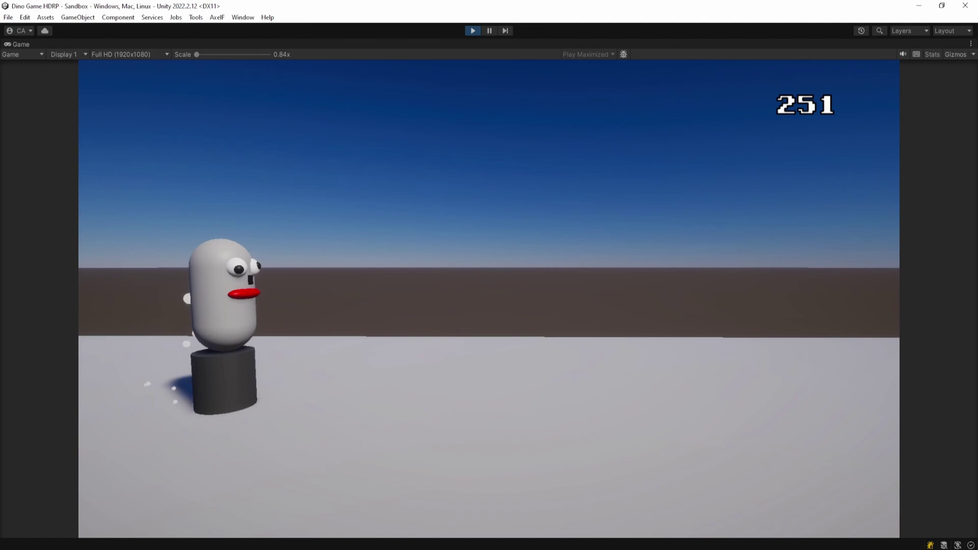
key("ctrl+p")
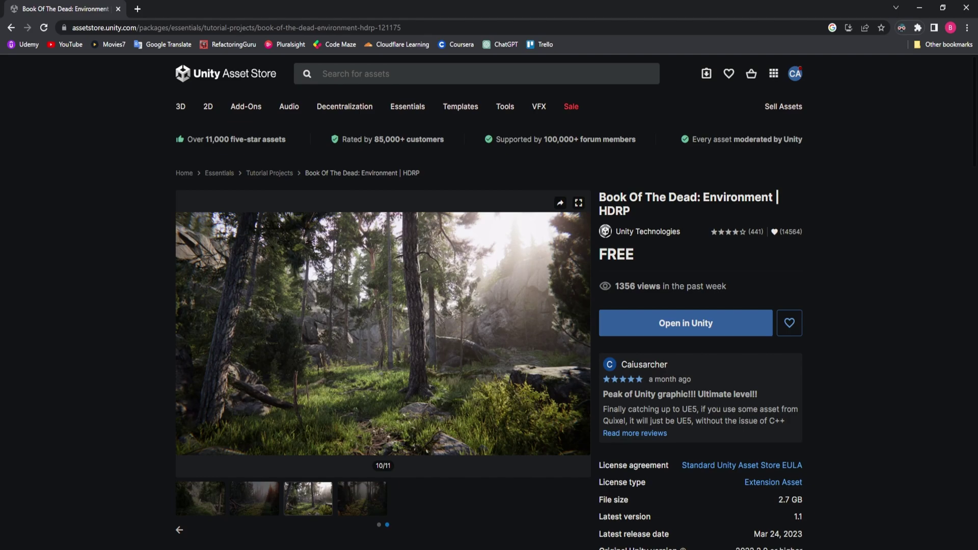
scroll(489, 305, "down", 1)
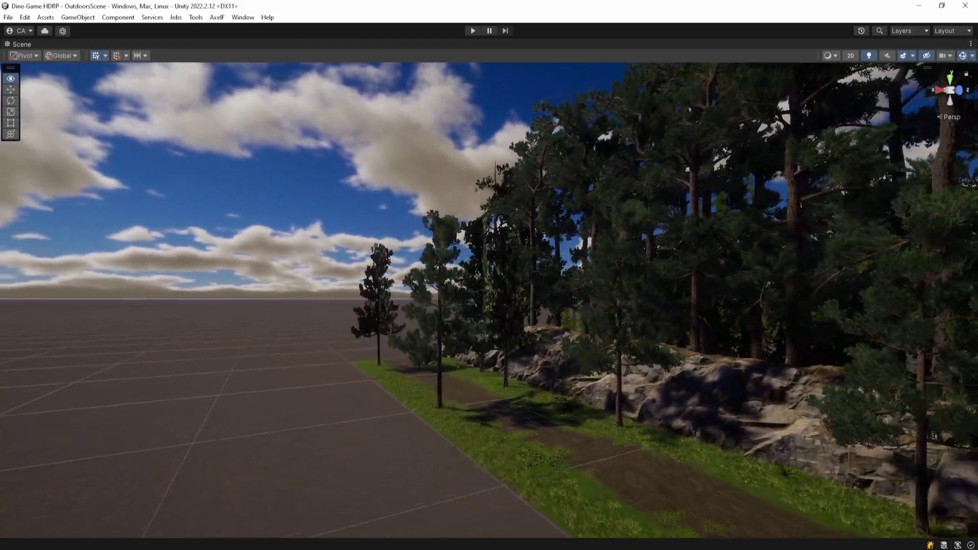
Fly the Scene view around the forest tree line, then preview Pine_002_L at LOD 3
key("s")
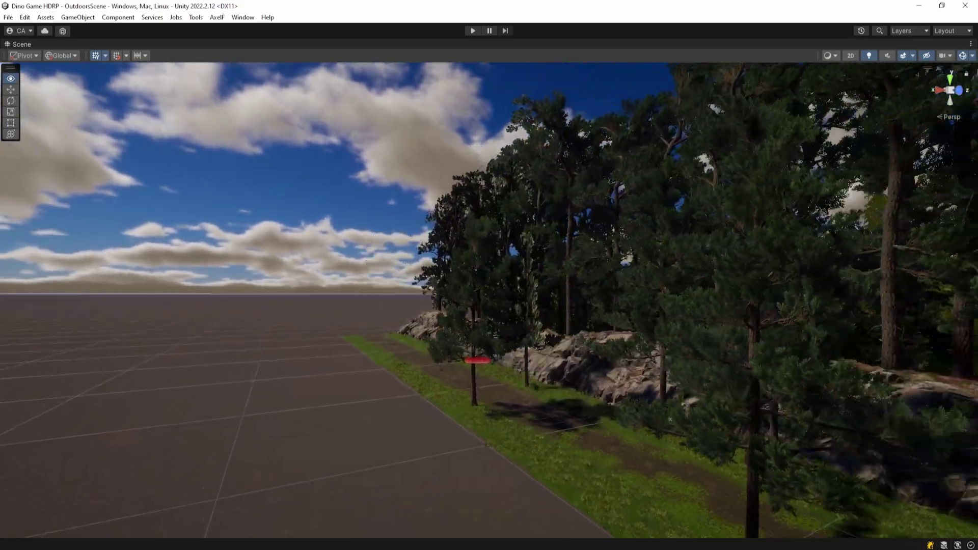
key("s")
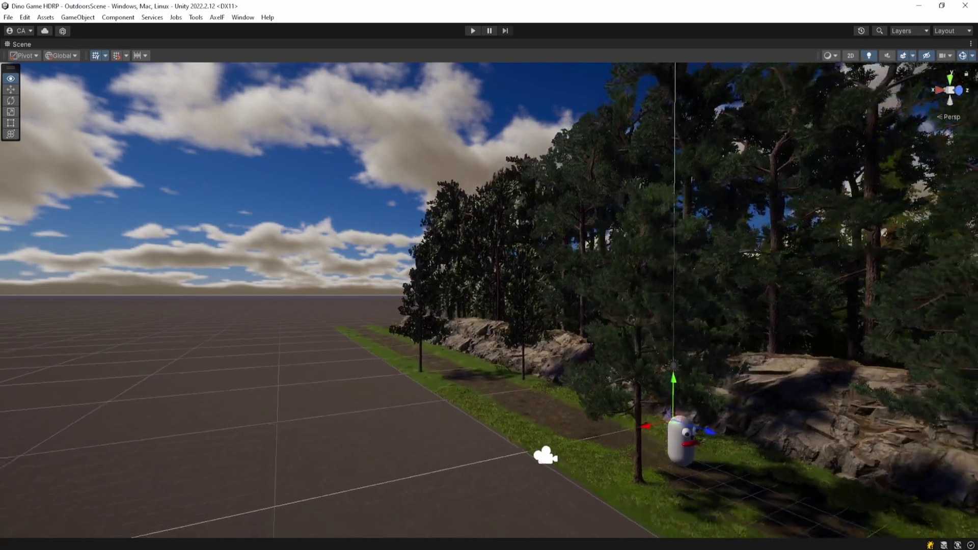
key("s")
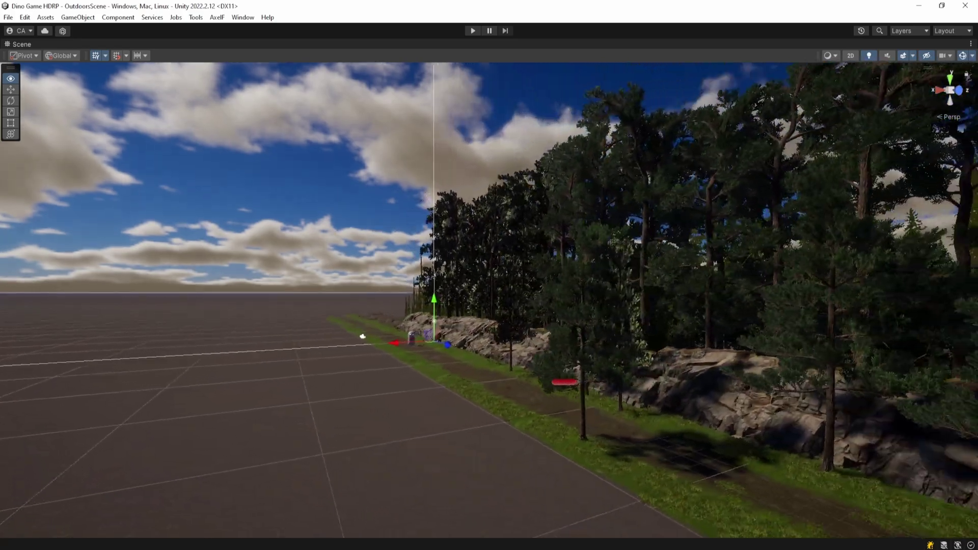
right_click_drag(489, 275, 682, 275)
key("w")
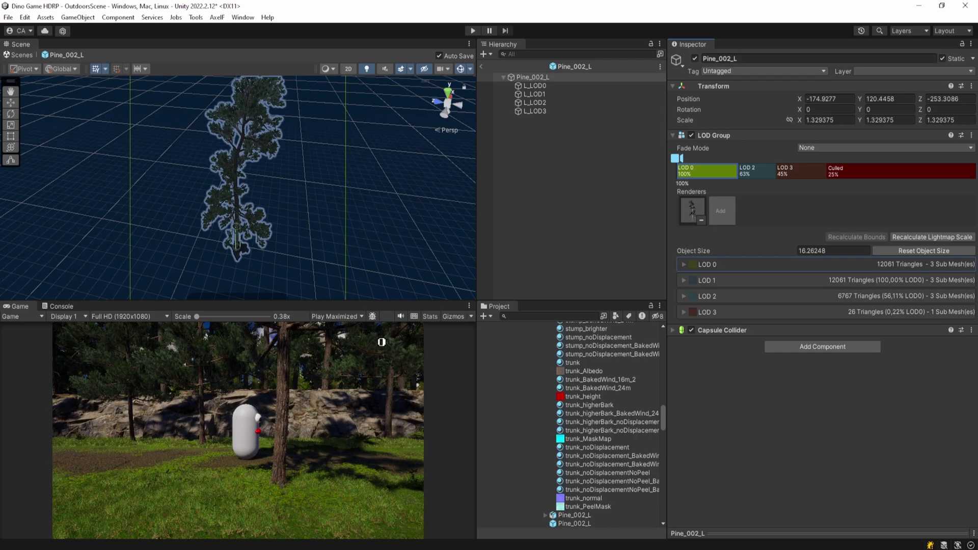
left_click_drag(679, 158, 832, 159)
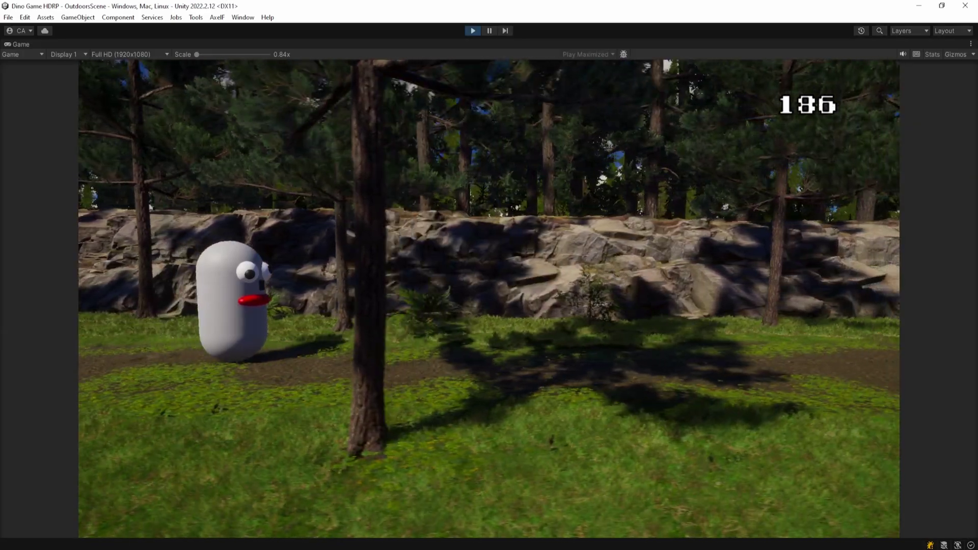
Jump the character four times during the forest run, then inspect the tree-lined terrain strip
key("space")
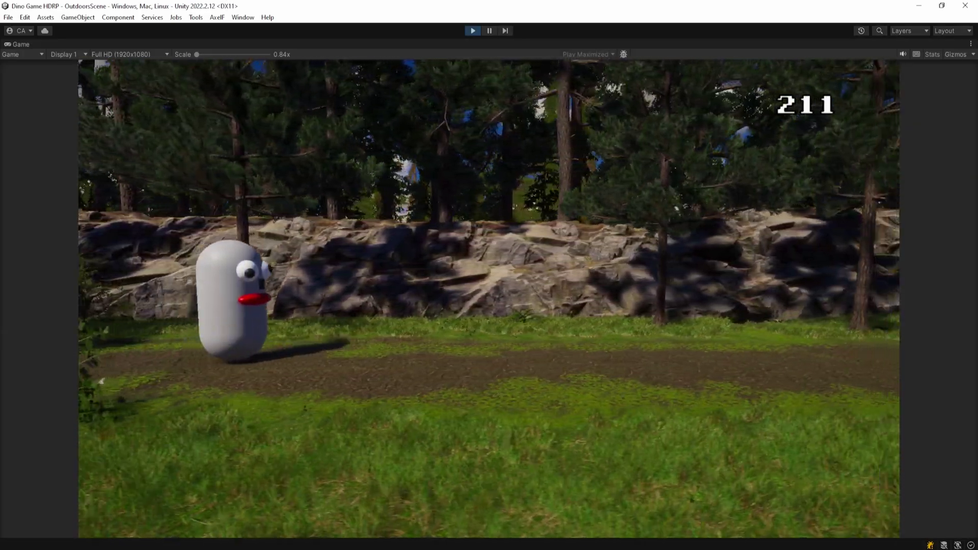
key("space")
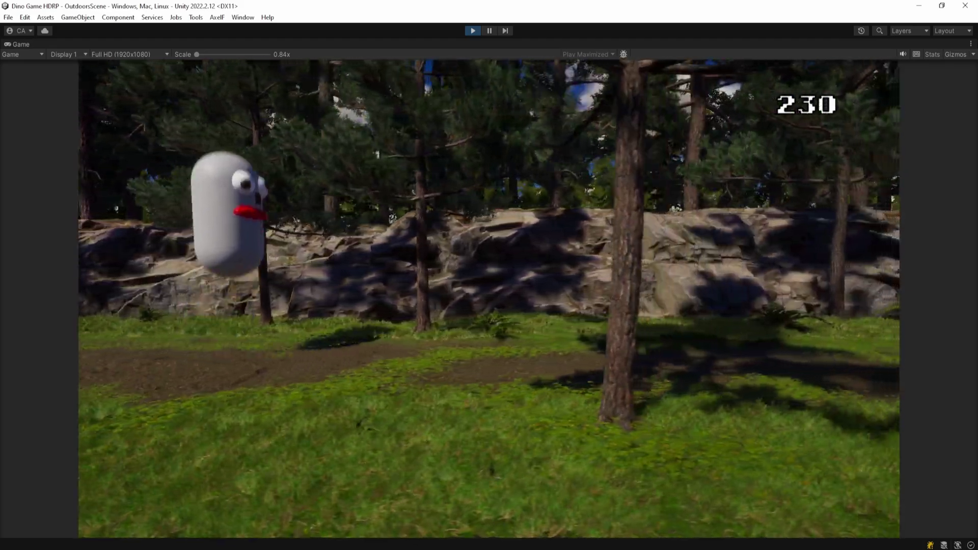
key("space")
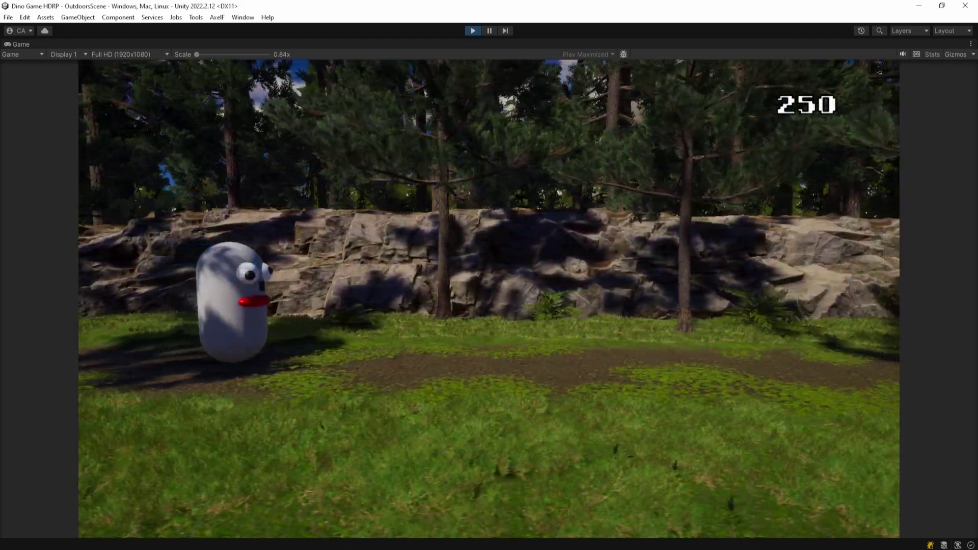
key("space")
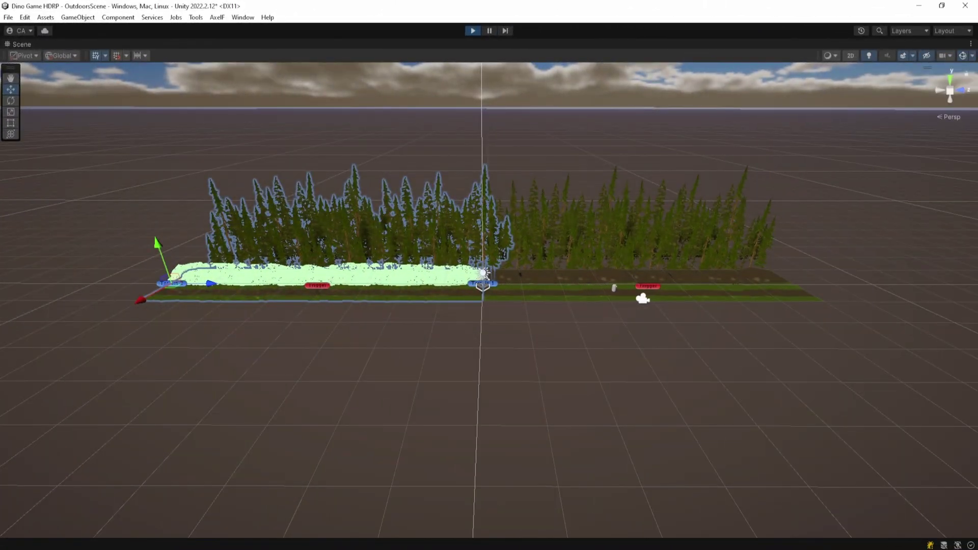
right_click_drag(489, 306, 392, 302)
key("d")
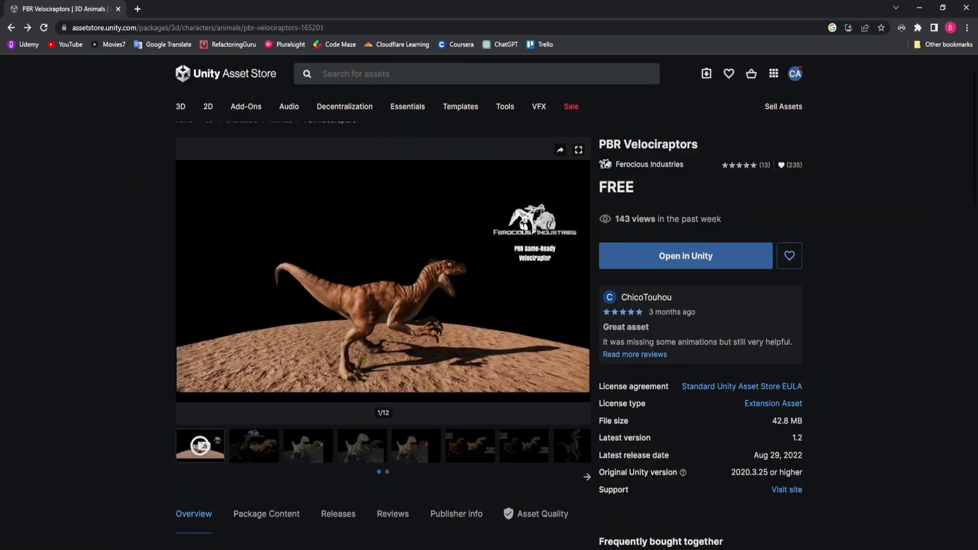